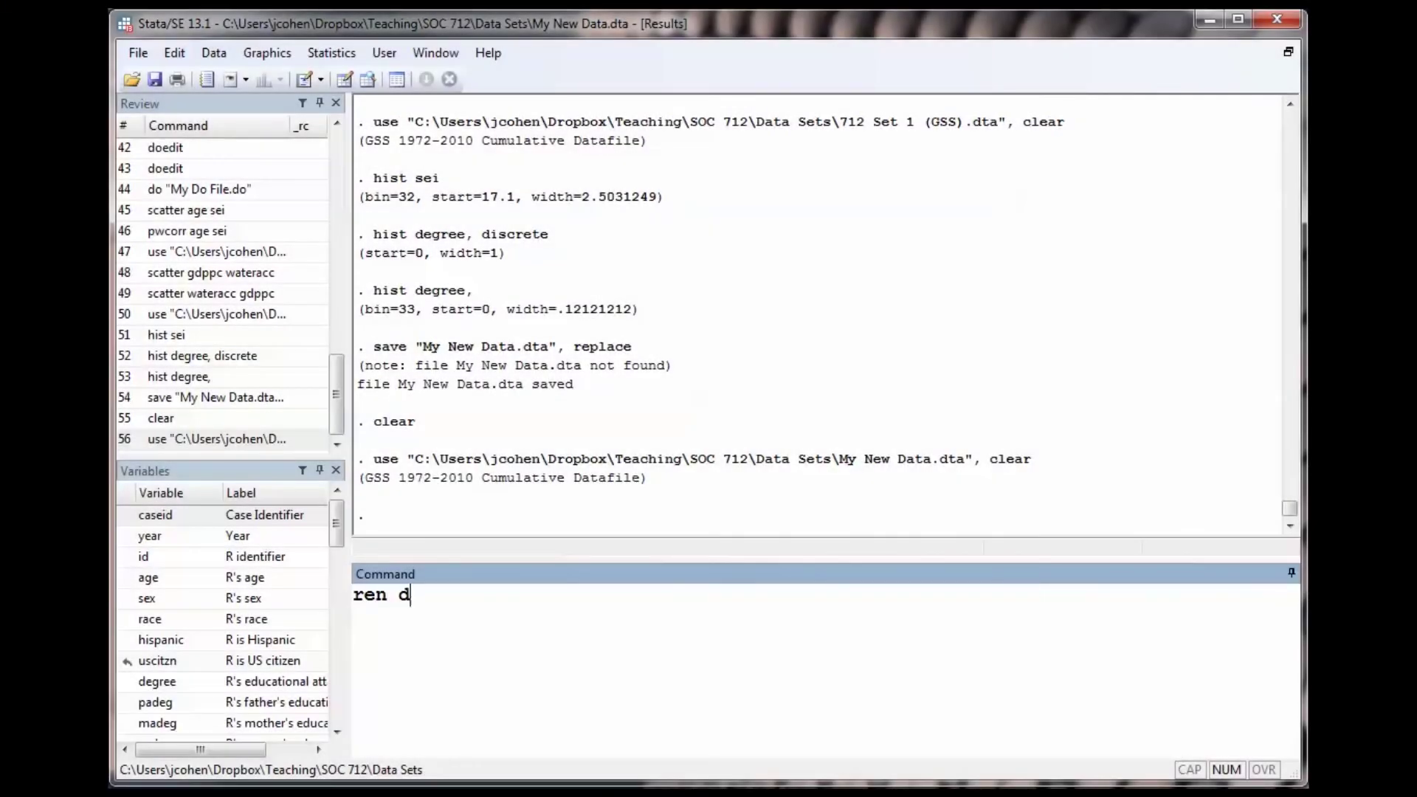
type("egree education")
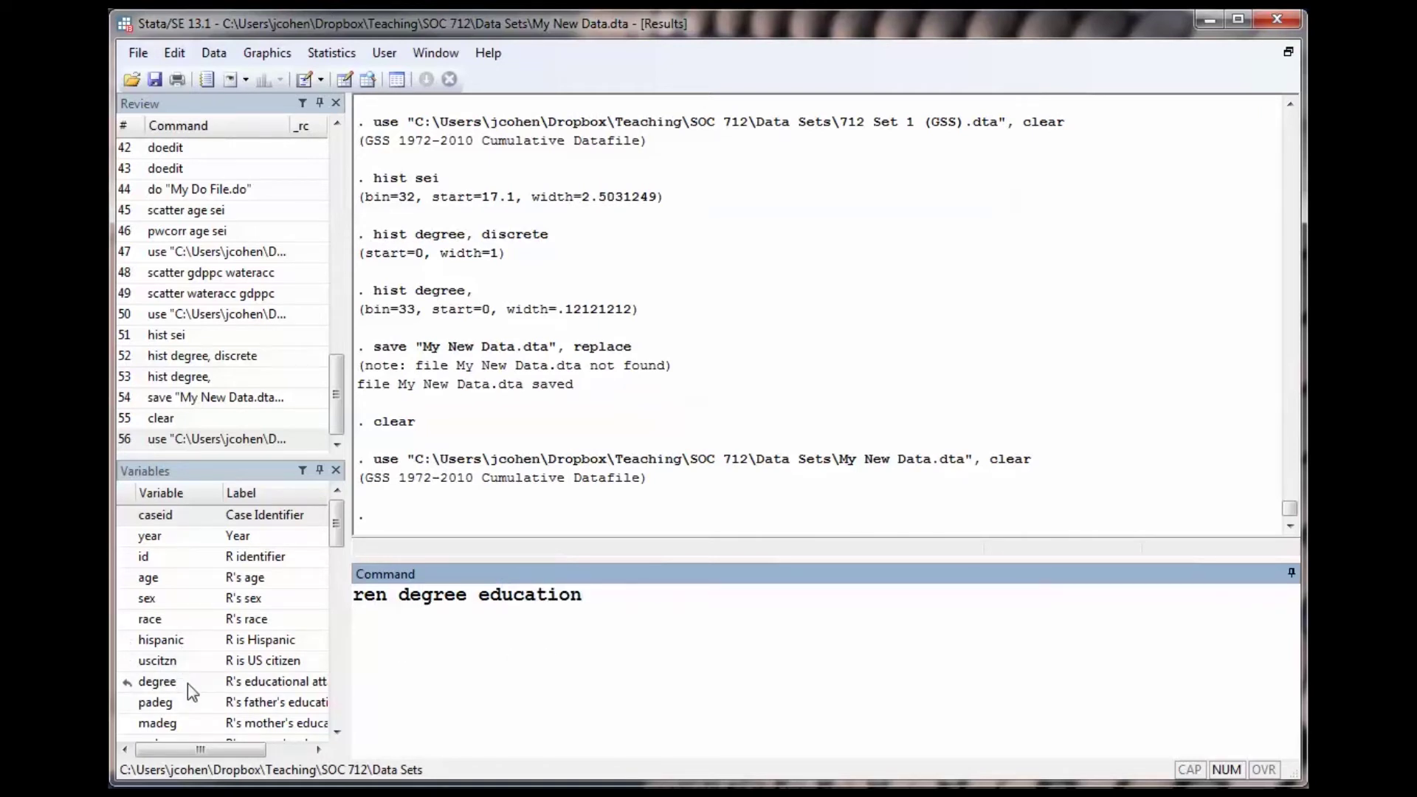
Run 'ren degree education', 'tab education', 'ren education degree' and 'tab degree'
key("Return")
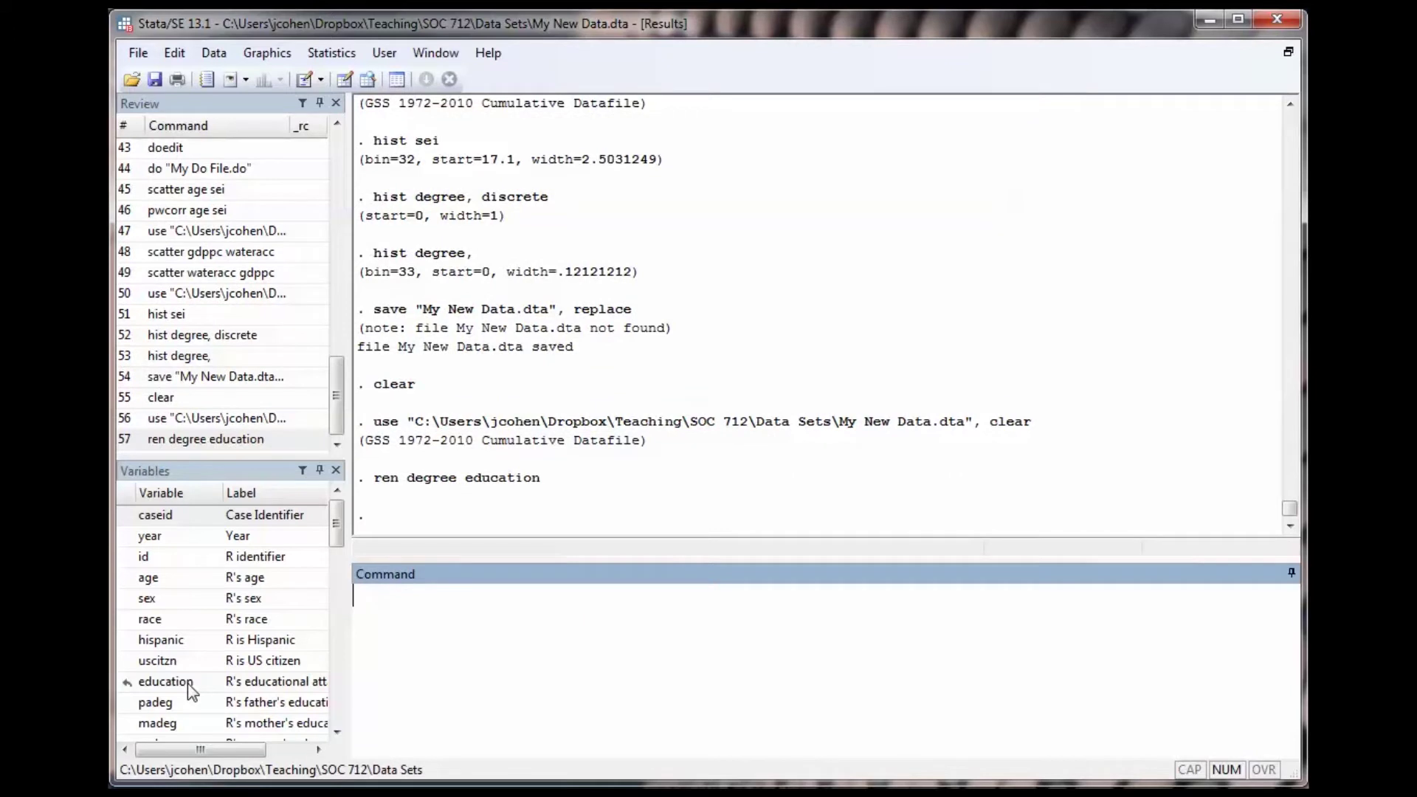
type("tab education")
key("Return")
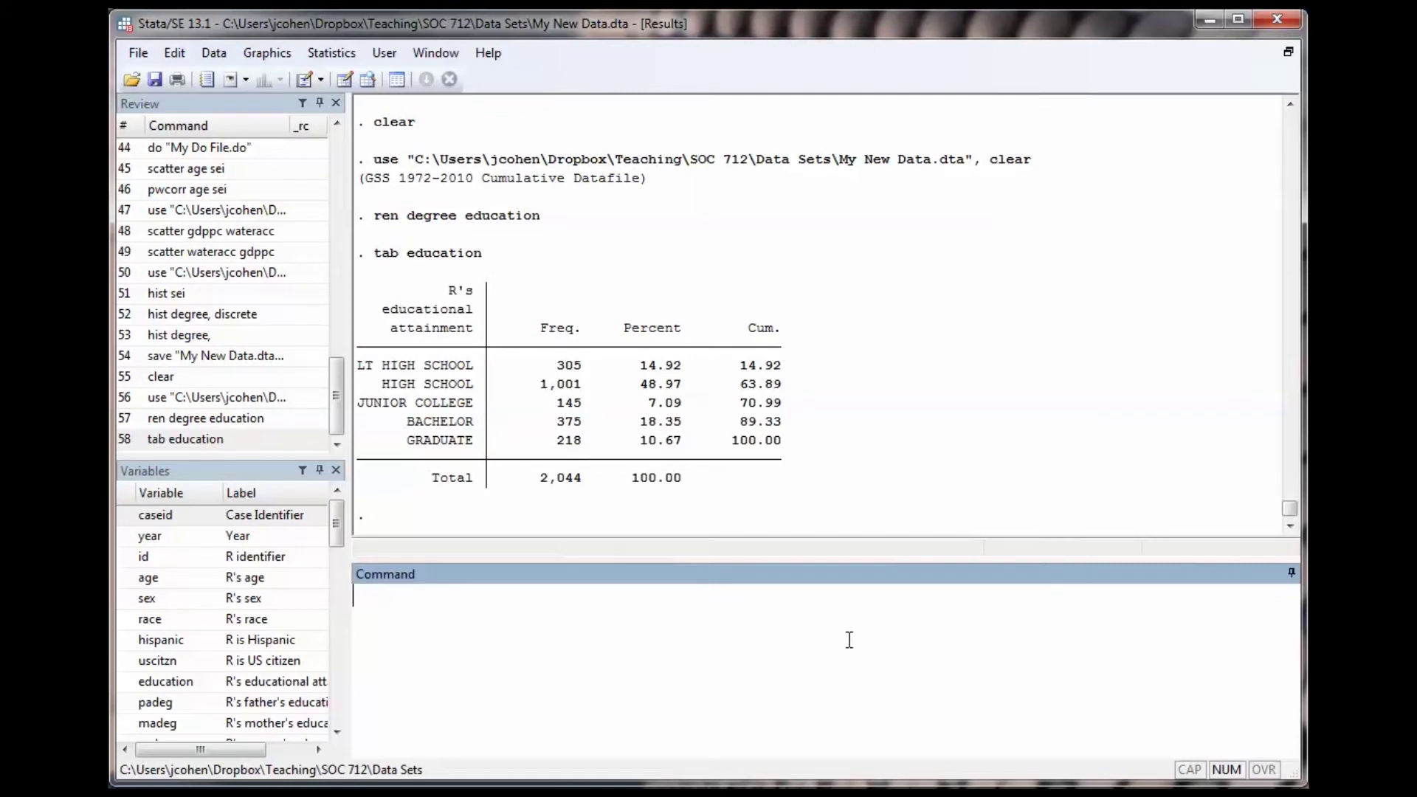
type("ren education ")
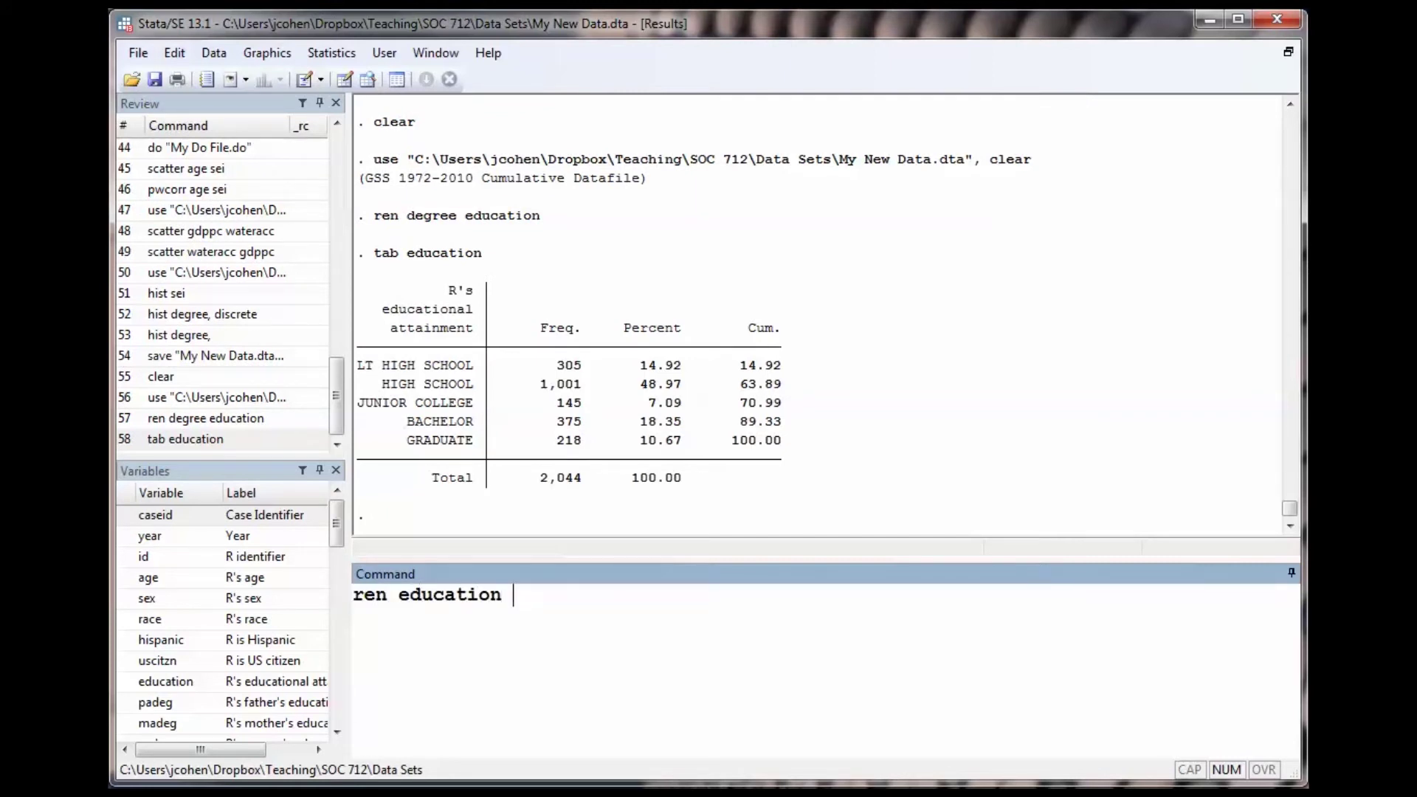
type("degree")
key("Return")
type("tab deg")
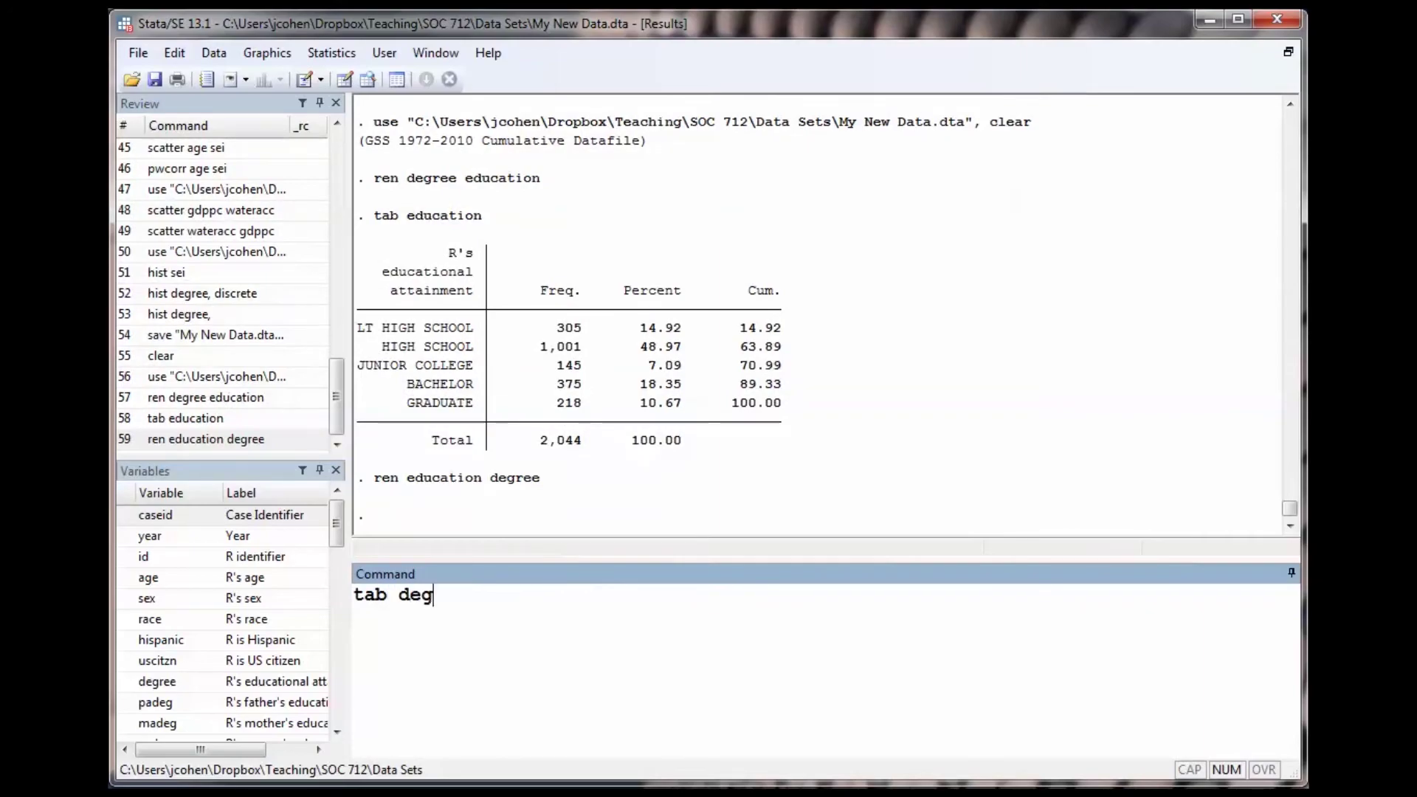
type("ree")
key("Return")
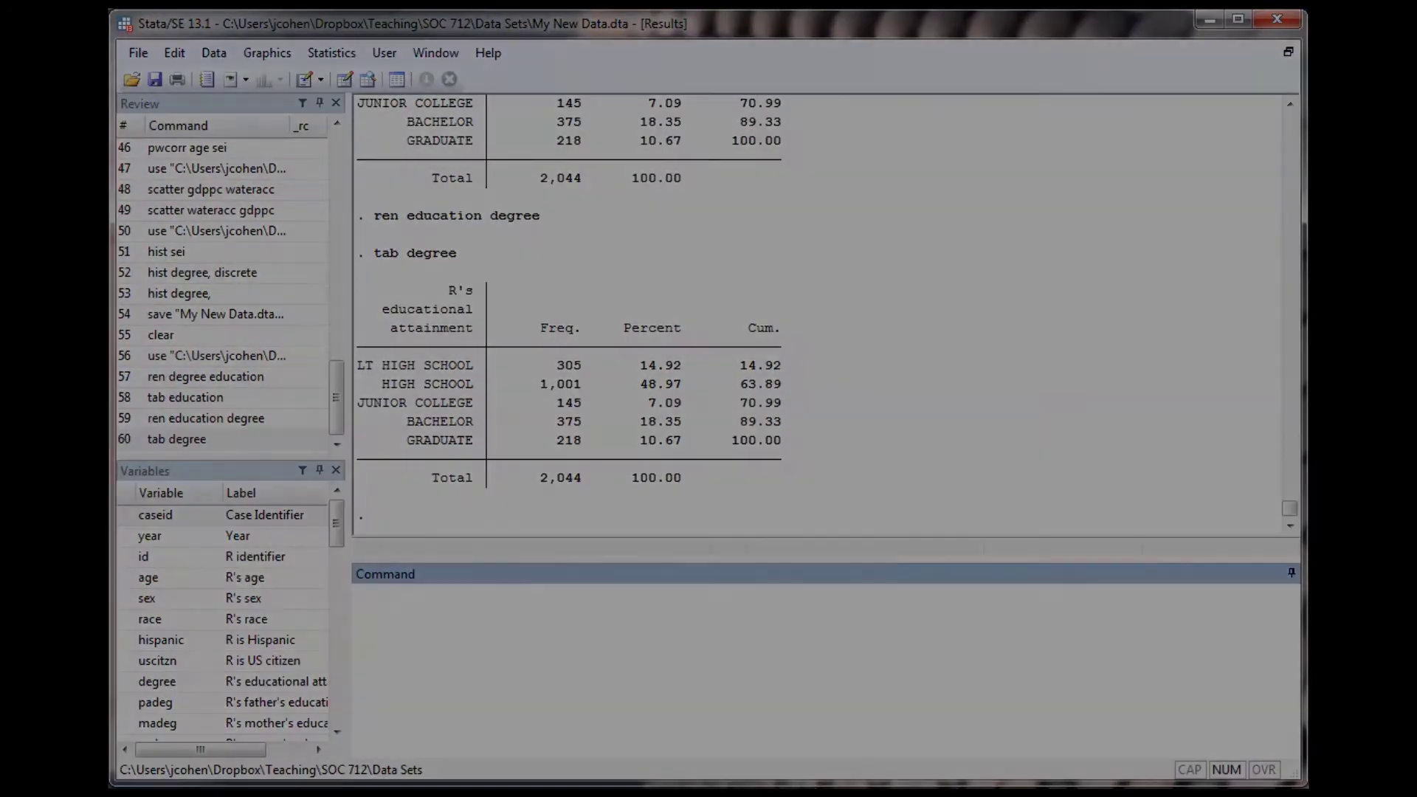